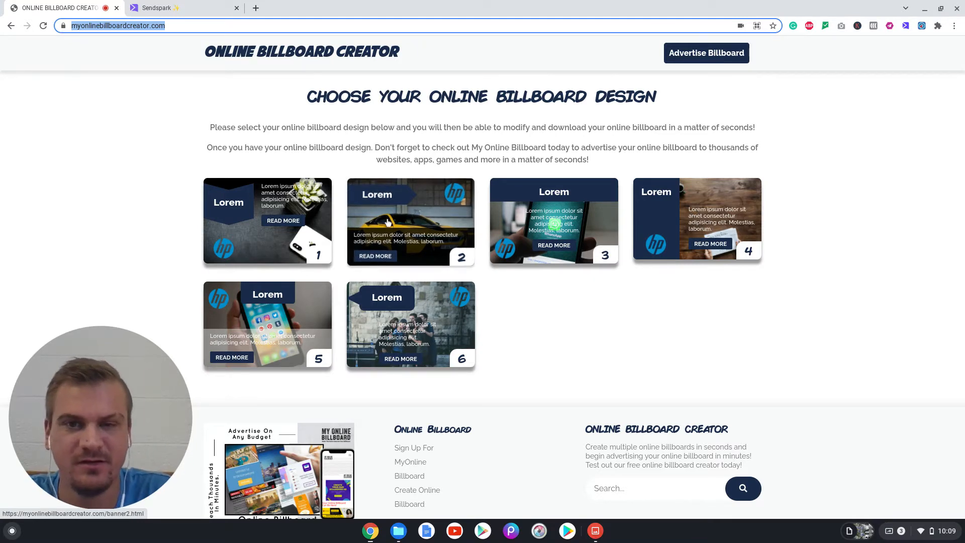
Open billboard design 1 and set its logo to IMG_7585 (1) (1).png from Archive (7).zip.
{"action": "left_click", "coordinate": [265, 218]}
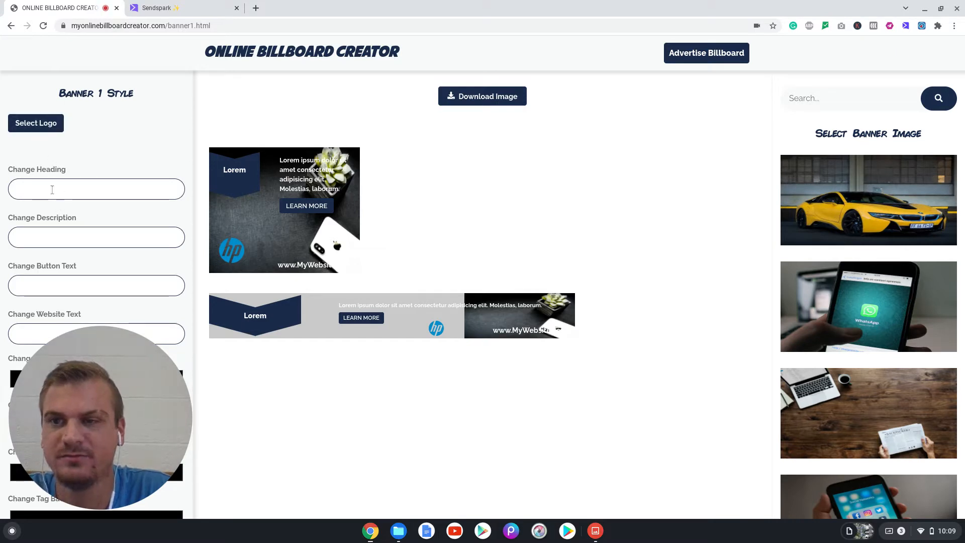
{"action": "left_click", "coordinate": [57, 125]}
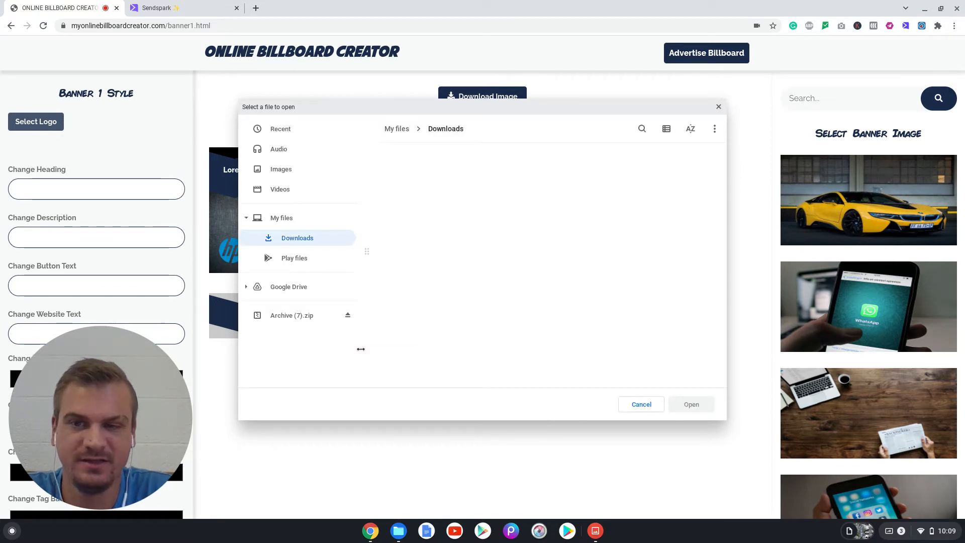
{"action": "left_click", "coordinate": [285, 321]}
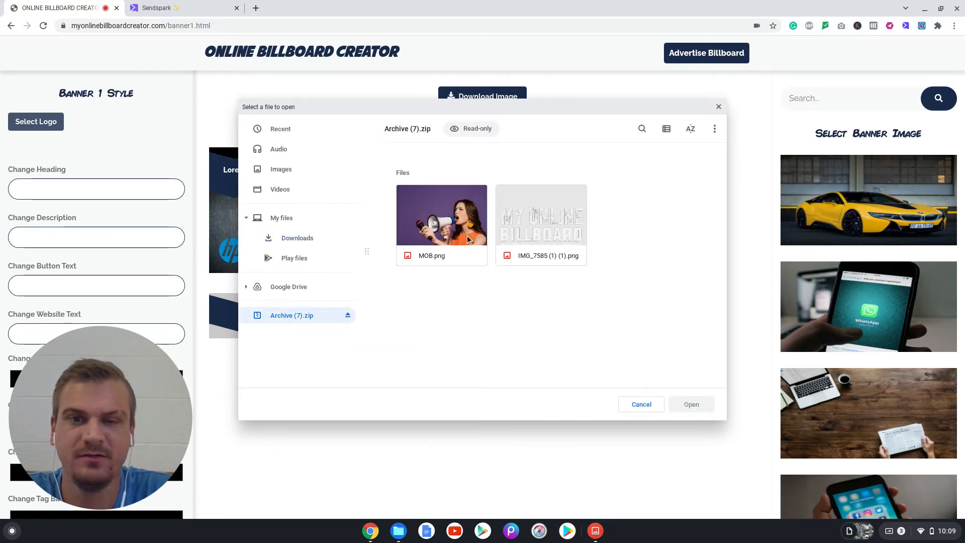
{"action": "left_click", "coordinate": [543, 239]}
{"action": "left_click", "coordinate": [691, 405]}
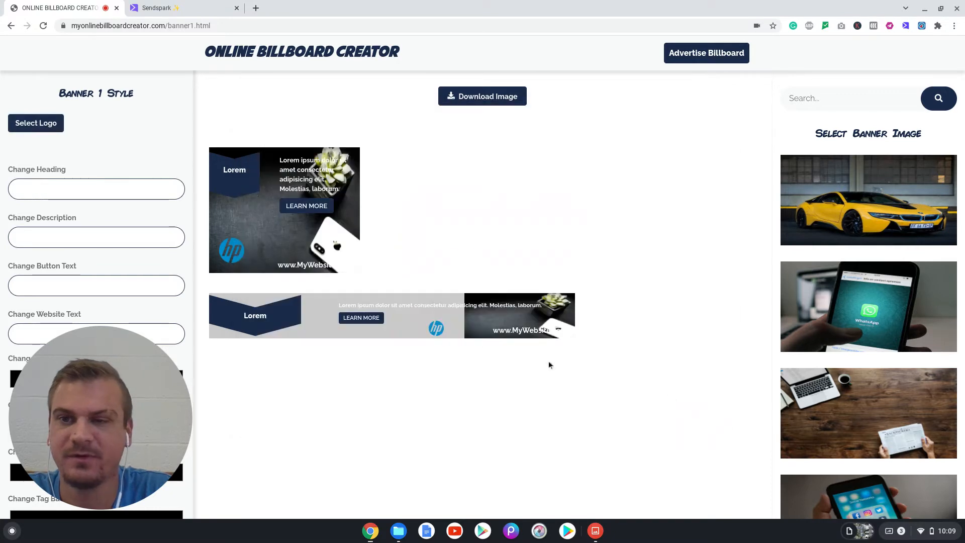
Set the banner heading to "#1 Co. In USA".
{"action": "left_click", "coordinate": [72, 189]}
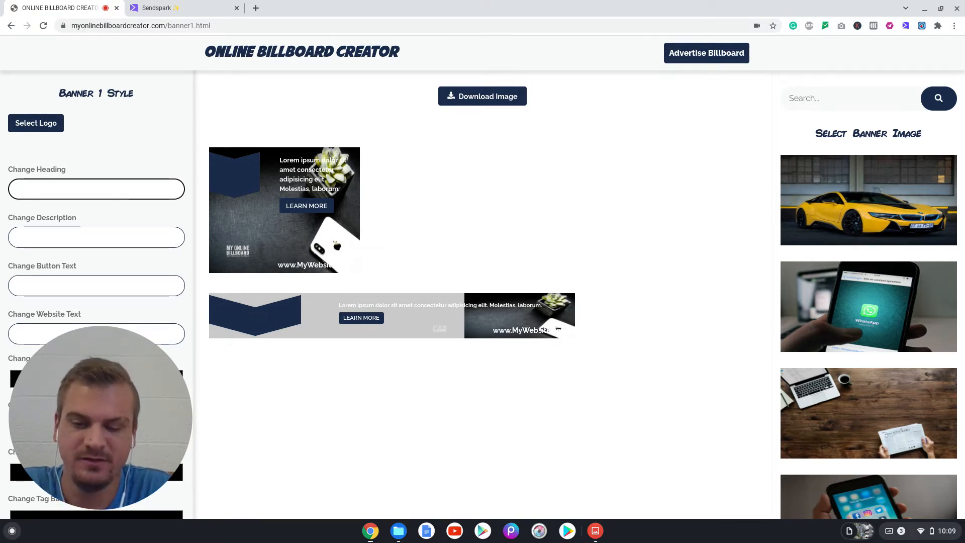
{"action": "type", "text": "#1"}
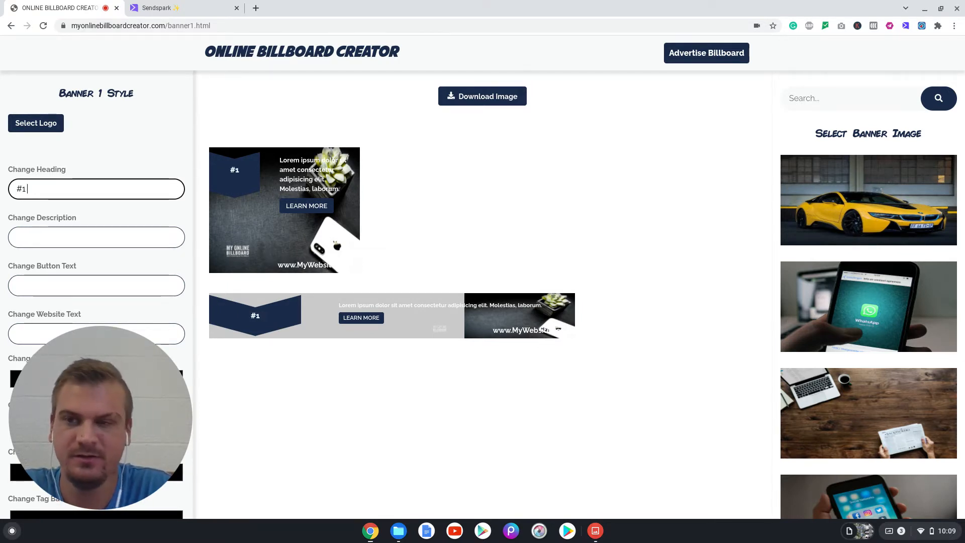
{"action": "type", "text": " Billboard"}
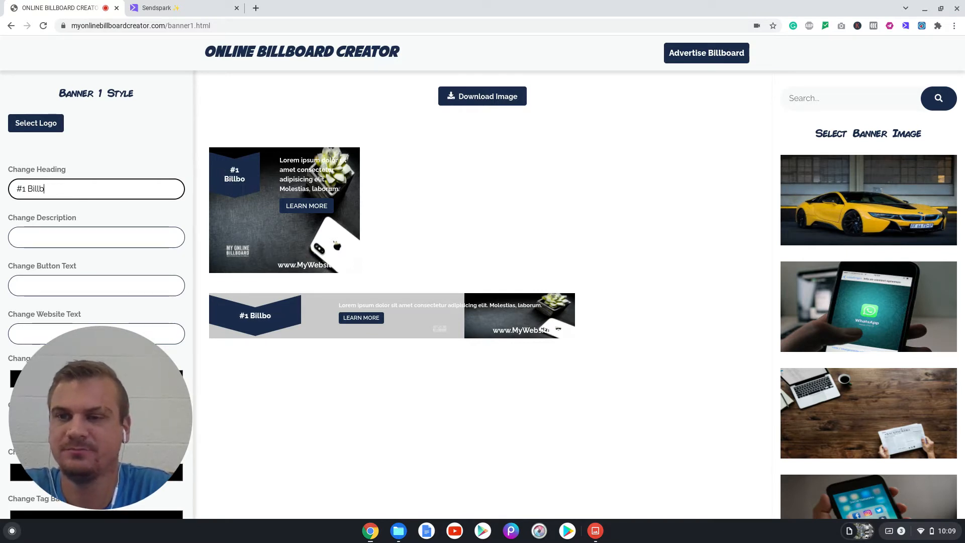
{"action": "key", "text": "BackSpace"}
{"action": "key", "text": "BackSpace"}
{"action": "key", "text": "BackSpace"}
{"action": "key", "text": "BackSpace"}
{"action": "key", "text": "BackSpace"}
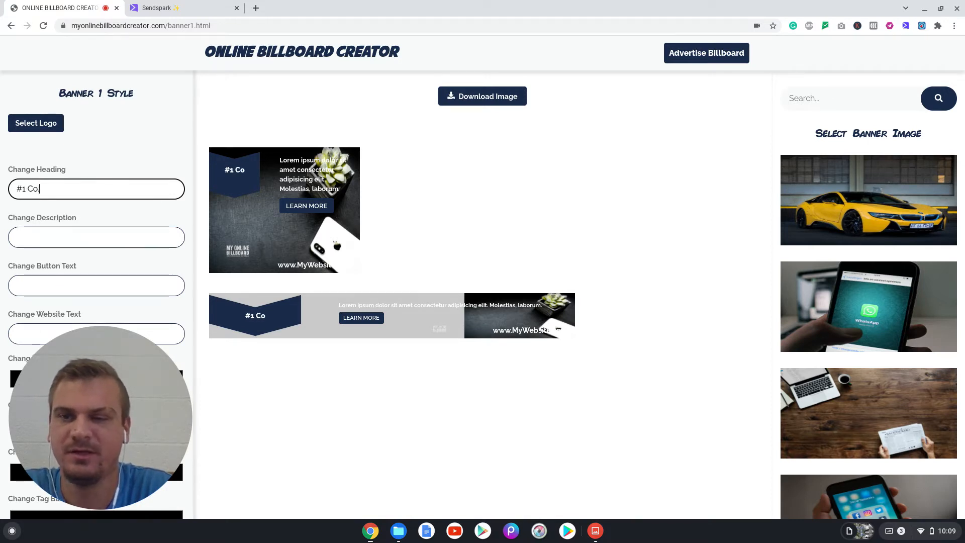
{"action": "type", "text": "Co. In USA"}
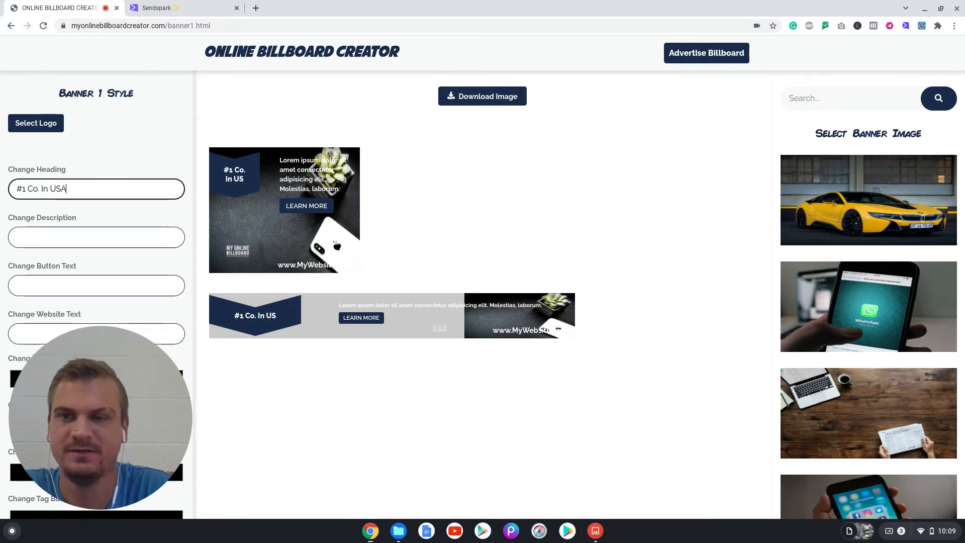
Fill the banner description with the placeholder text "jklsdfjlksfdjkl dfsjkl dsf ;lkasjlksdj f we help people do this ....jkjksfdjlkfdjkldfs".
{"action": "left_click", "coordinate": [62, 235]}
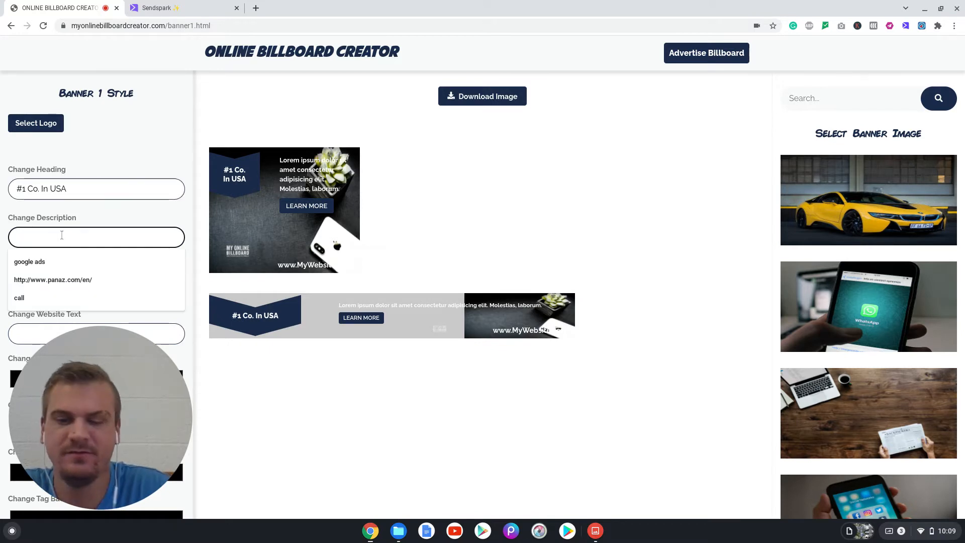
{"action": "type", "text": "jklsdfjlksfdjkl dfsjkl dsf ;lka"}
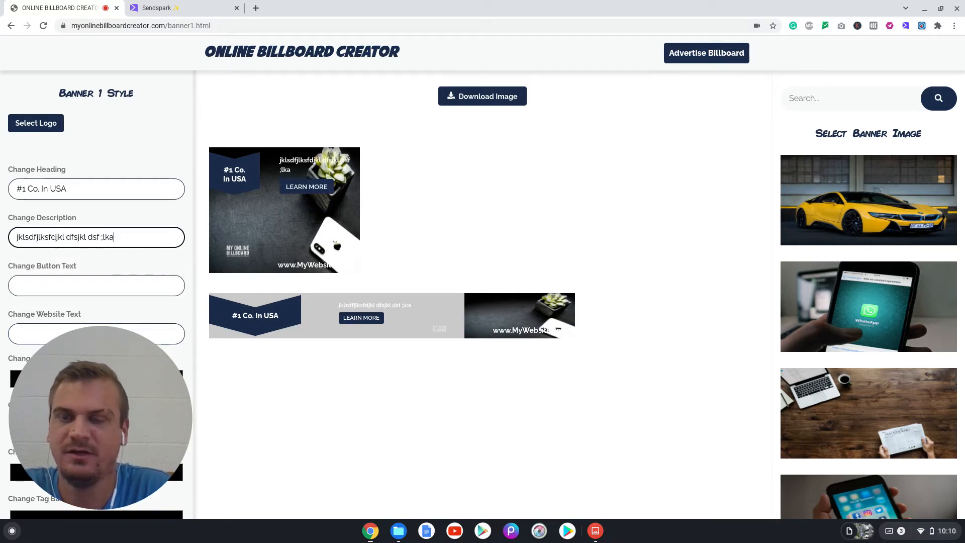
{"action": "type", "text": "sjlksdj f we"}
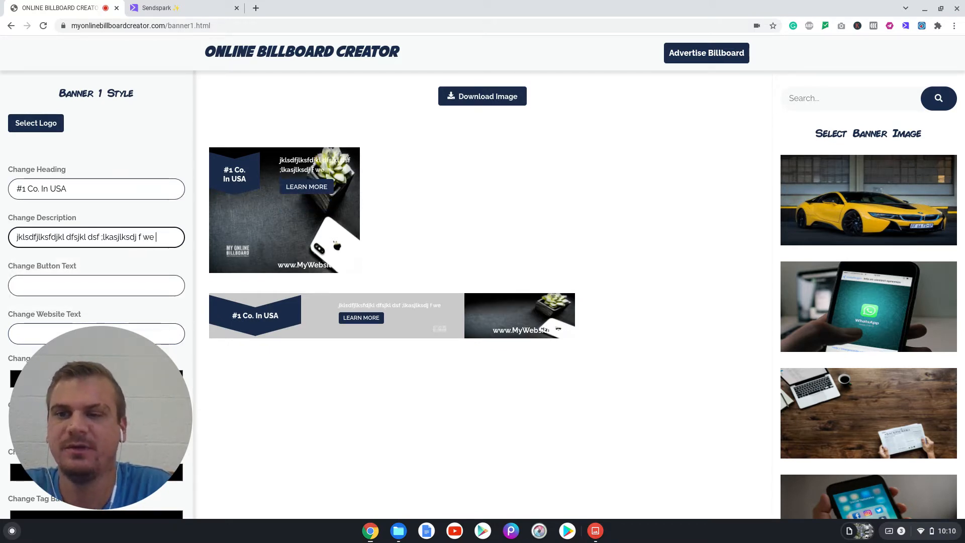
{"action": "type", "text": " help peo"}
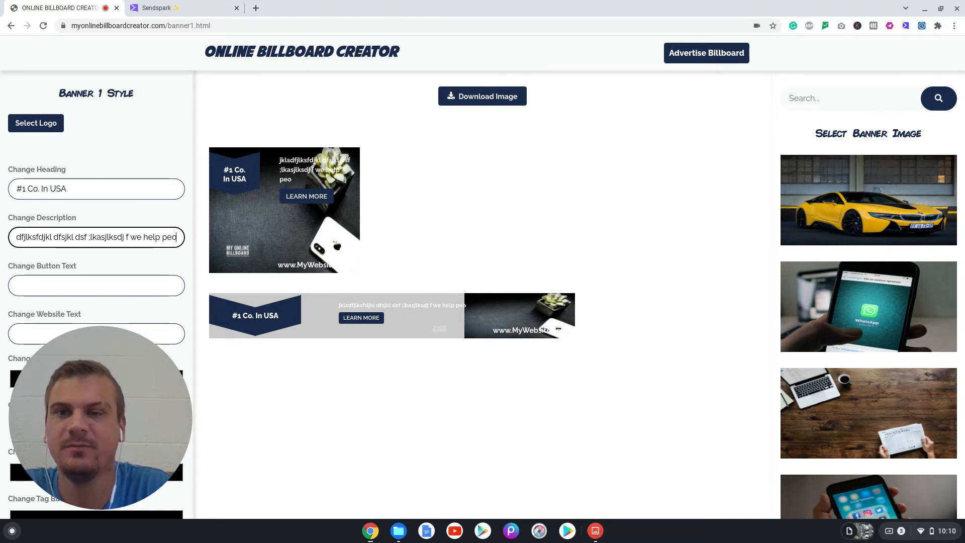
{"action": "type", "text": "ple do th"}
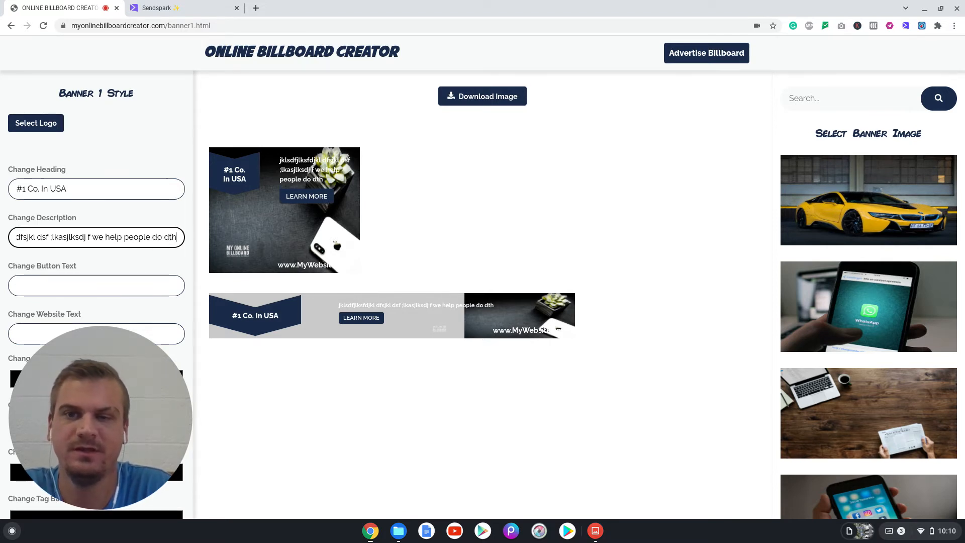
{"action": "type", "text": "is"}
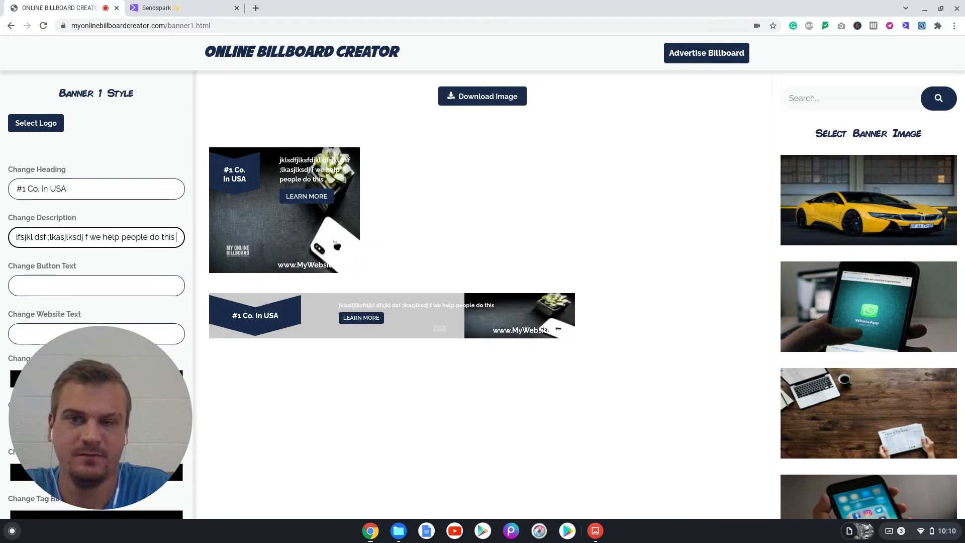
{"action": "type", "text": " ....jkjksfdjlkfdjkldfs"}
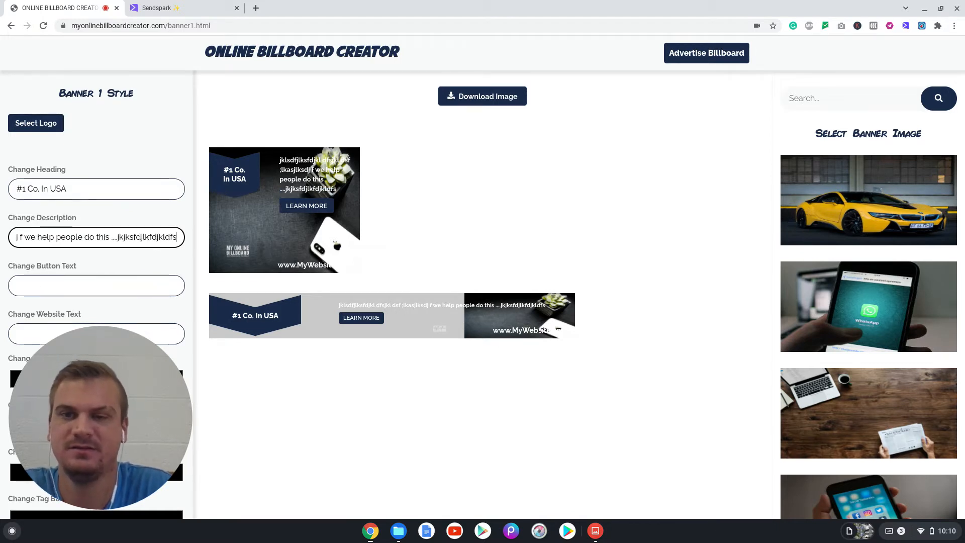
Set the banner's button text to "BUY NOW" and its website text to "buynow.com".
{"action": "left_click", "coordinate": [53, 295]}
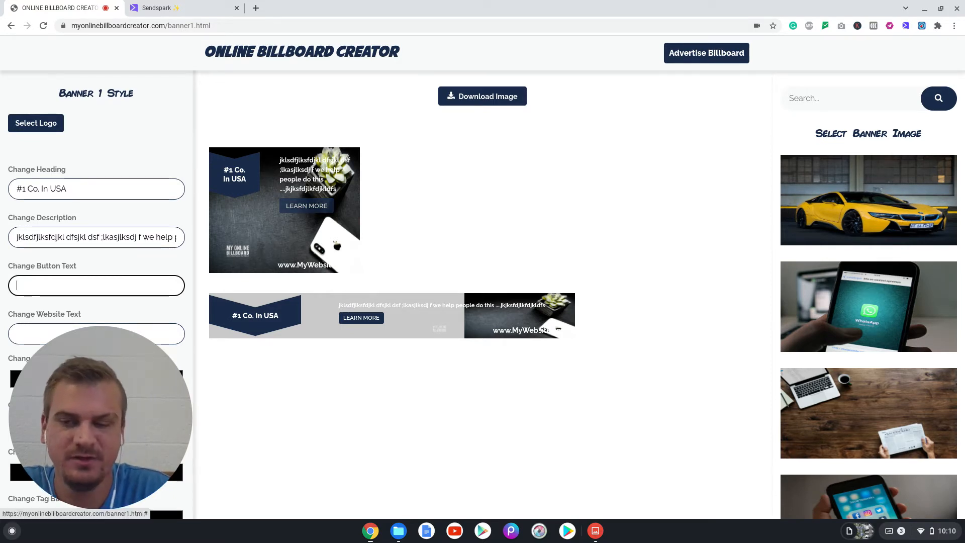
{"action": "type", "text": "B"}
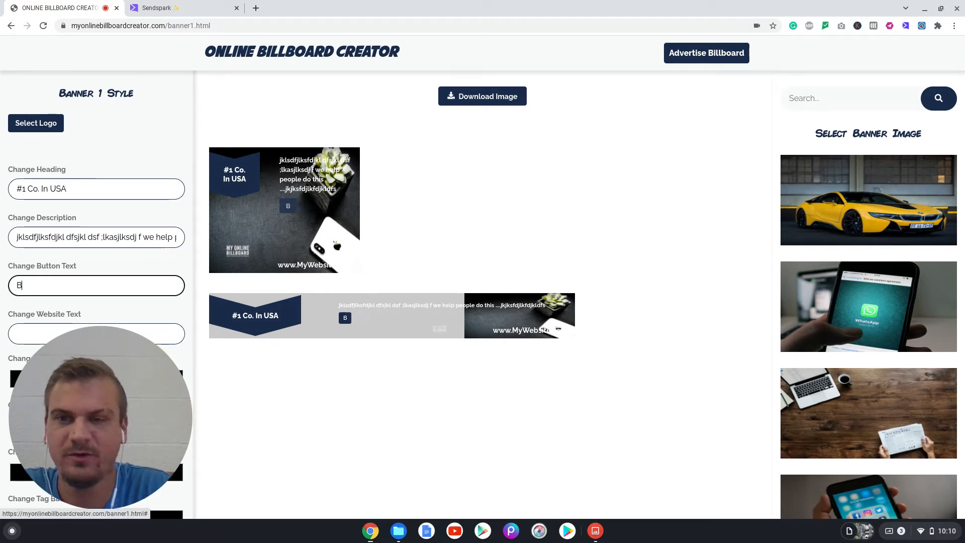
{"action": "type", "text": "uY NOW"}
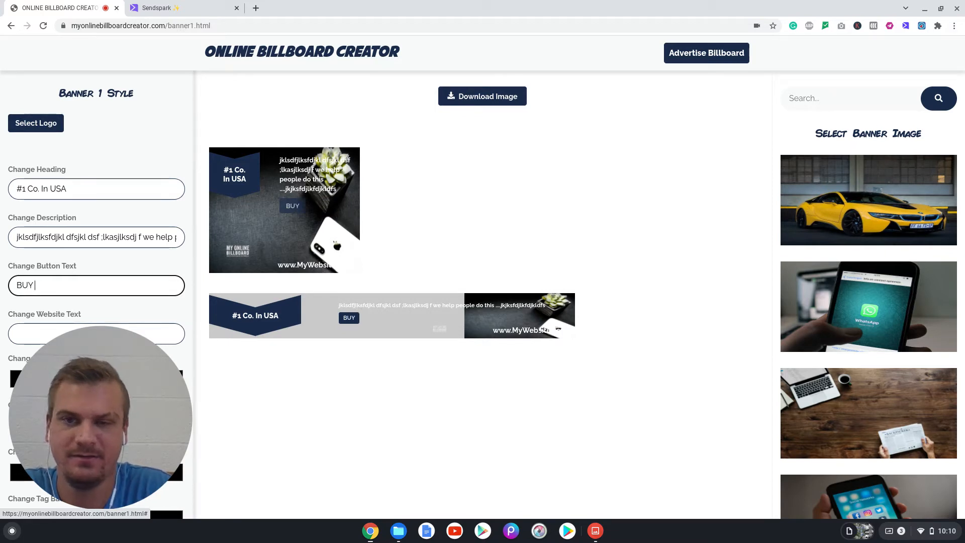
{"action": "scroll", "coordinate": [123, 280], "scroll_direction": "down", "scroll_amount": 1}
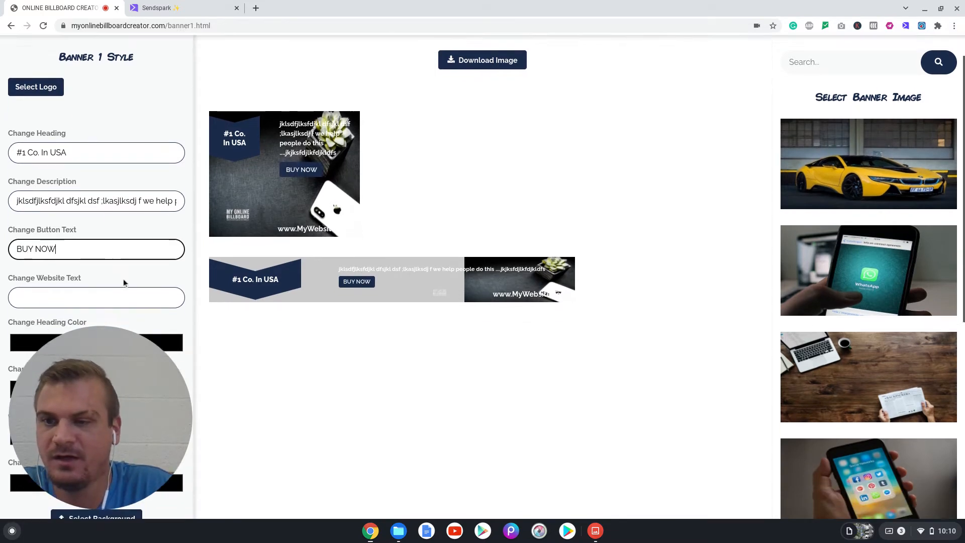
{"action": "left_click", "coordinate": [114, 280]}
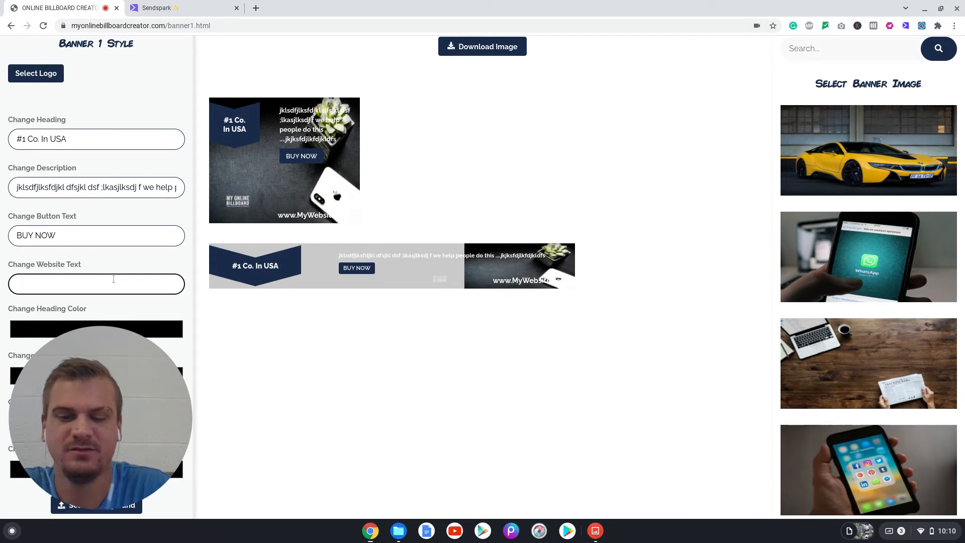
{"action": "type", "text": "buy"}
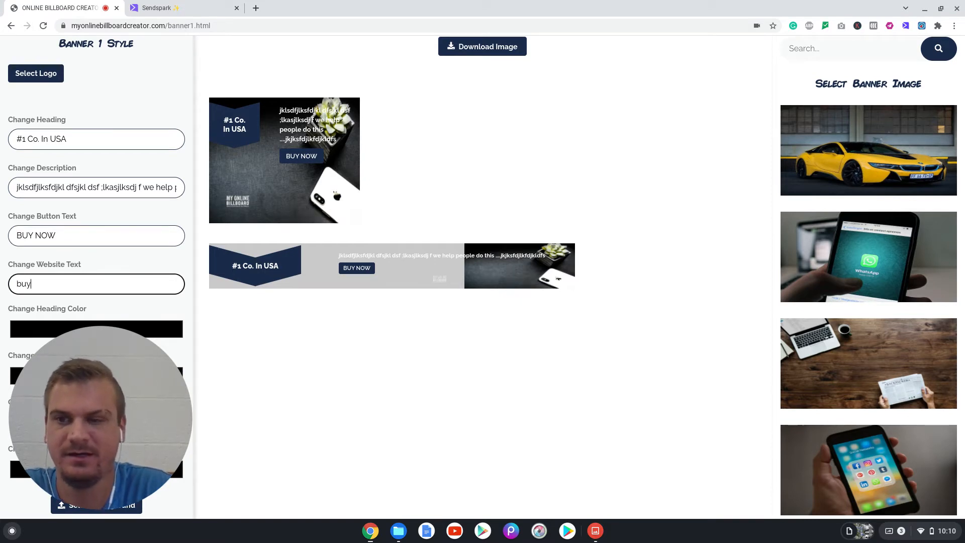
{"action": "type", "text": "now.com"}
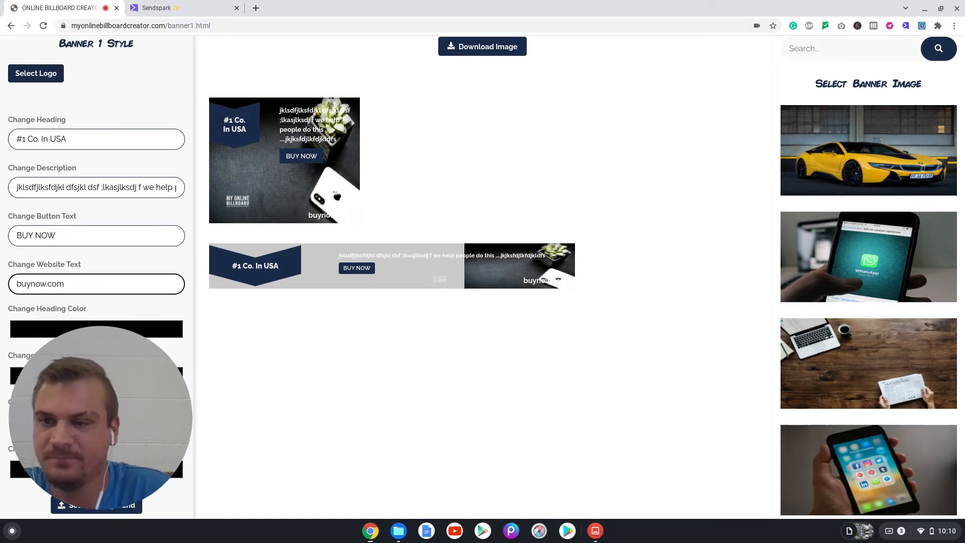
Replace the banner's background image with MOB.png from Archive (7).zip.
{"action": "scroll", "coordinate": [75, 261], "scroll_direction": "down", "scroll_amount": 1}
{"action": "scroll", "coordinate": [90, 262], "scroll_direction": "down", "scroll_amount": 3}
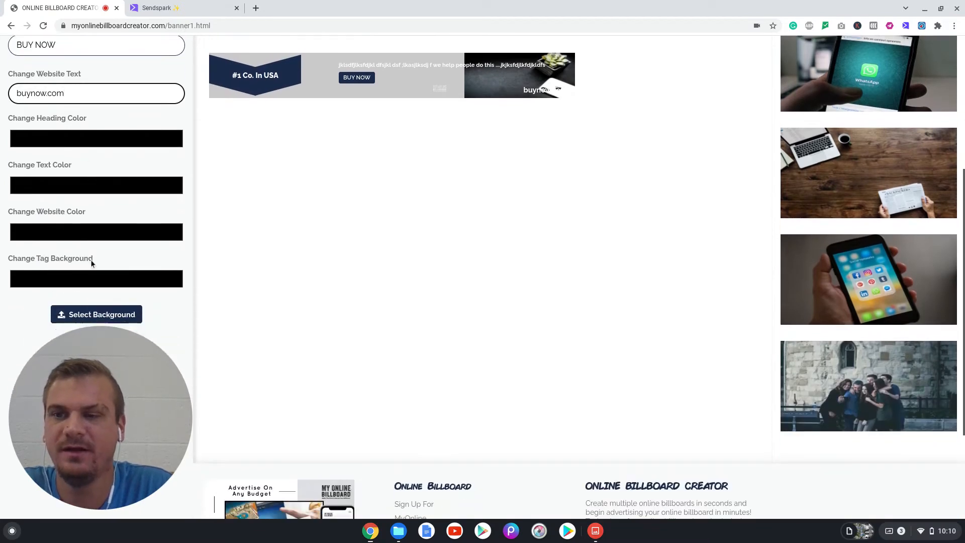
{"action": "left_click", "coordinate": [98, 284]}
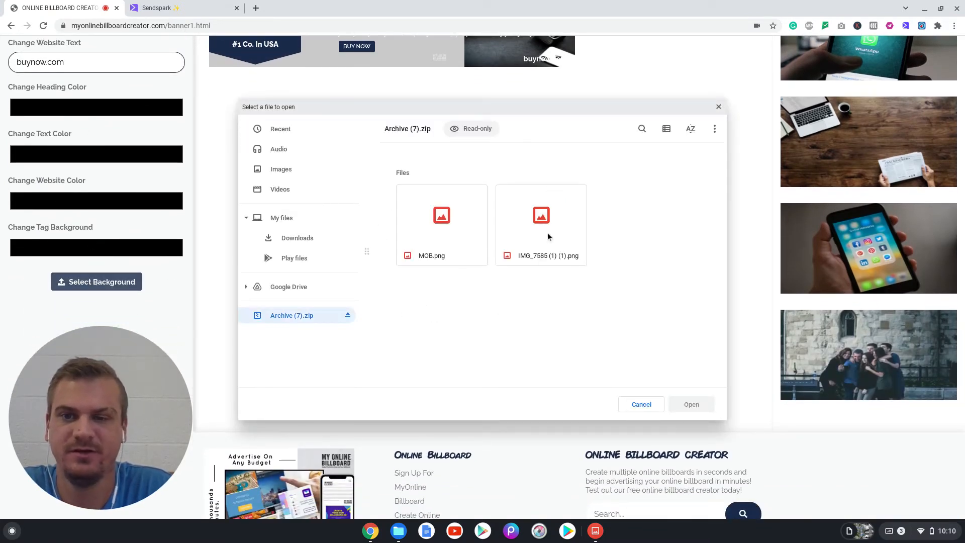
{"action": "left_click", "coordinate": [548, 236]}
{"action": "left_click", "coordinate": [473, 245]}
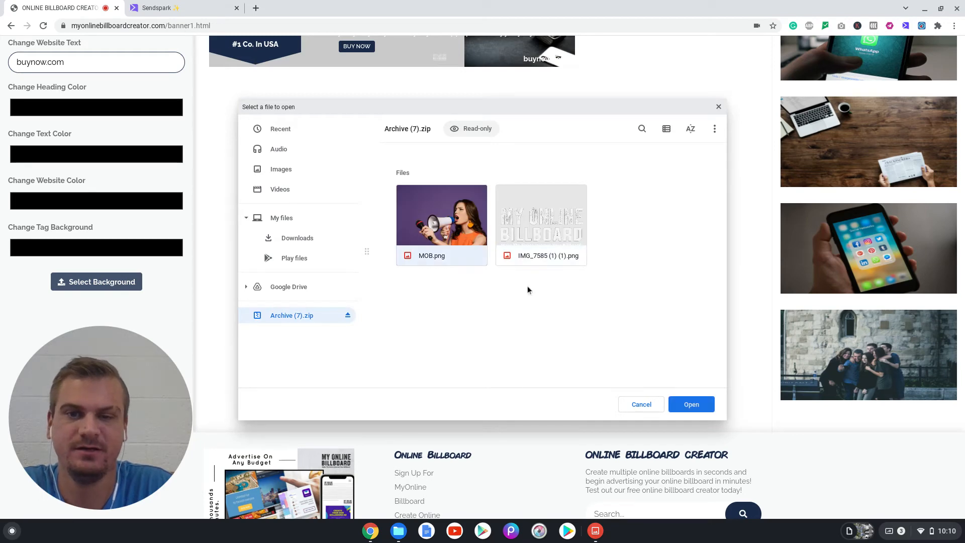
{"action": "left_click", "coordinate": [690, 404]}
{"action": "scroll", "coordinate": [517, 281], "scroll_direction": "up", "scroll_amount": 5}
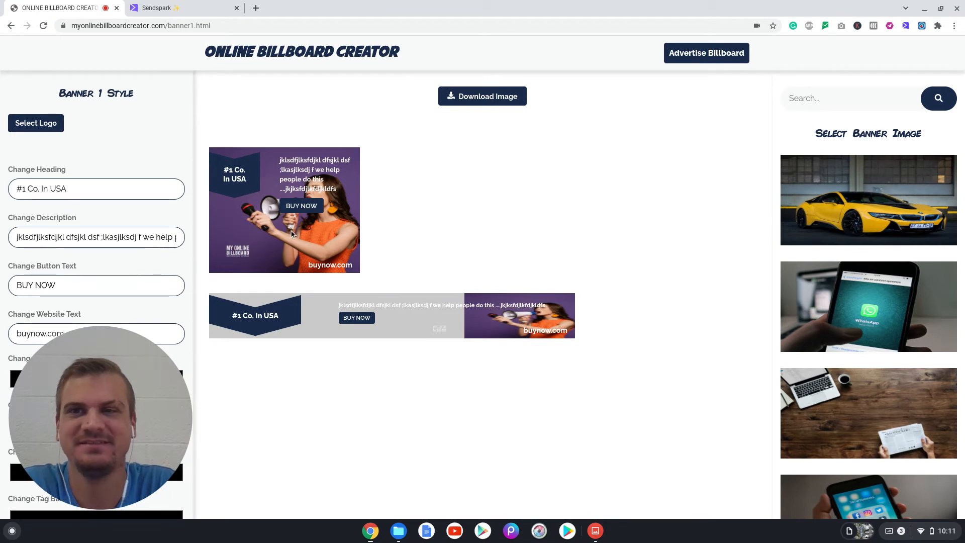
{"action": "scroll", "coordinate": [292, 234], "scroll_direction": "down", "scroll_amount": 2}
{"action": "scroll", "coordinate": [294, 230], "scroll_direction": "down", "scroll_amount": 3}
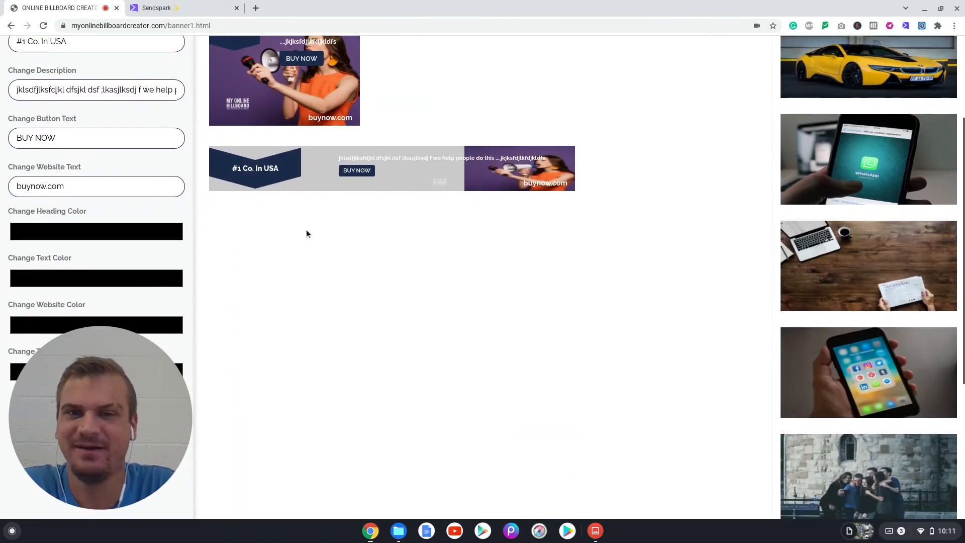
{"action": "scroll", "coordinate": [392, 171], "scroll_direction": "up", "scroll_amount": 2}
{"action": "scroll", "coordinate": [302, 184], "scroll_direction": "down", "scroll_amount": 3}
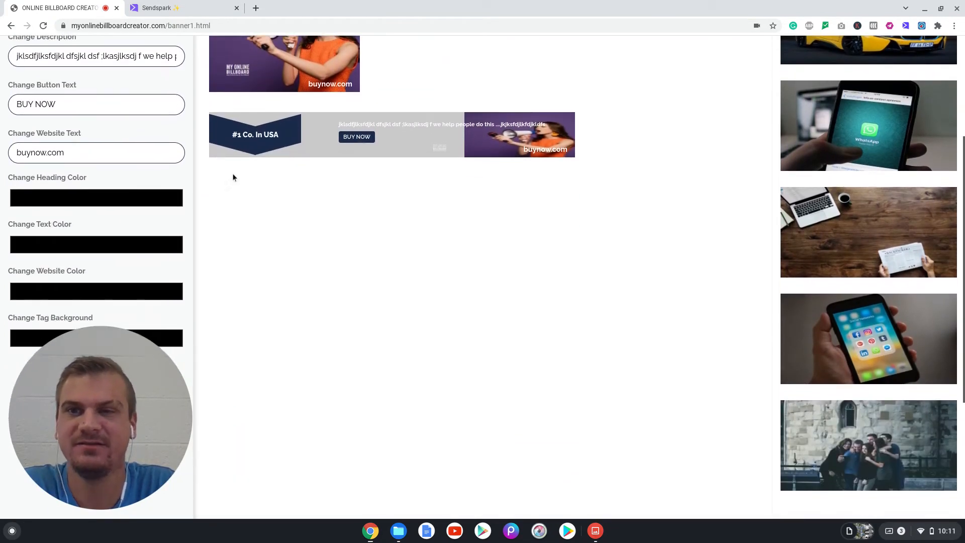
{"action": "scroll", "coordinate": [282, 171], "scroll_direction": "up", "scroll_amount": 3}
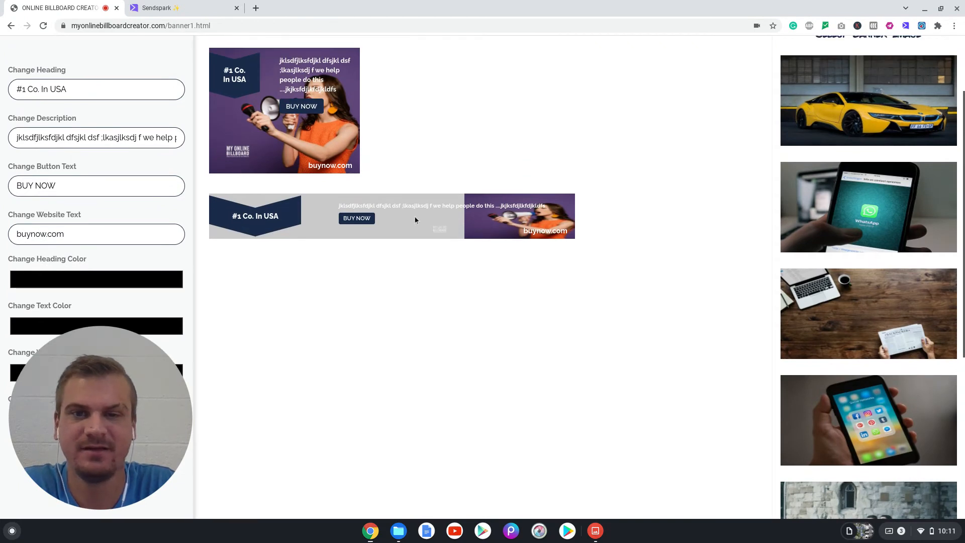
Change the banner's website text color to blue, RGB 43, 0, 255.
{"action": "scroll", "coordinate": [237, 246], "scroll_direction": "down", "scroll_amount": 4}
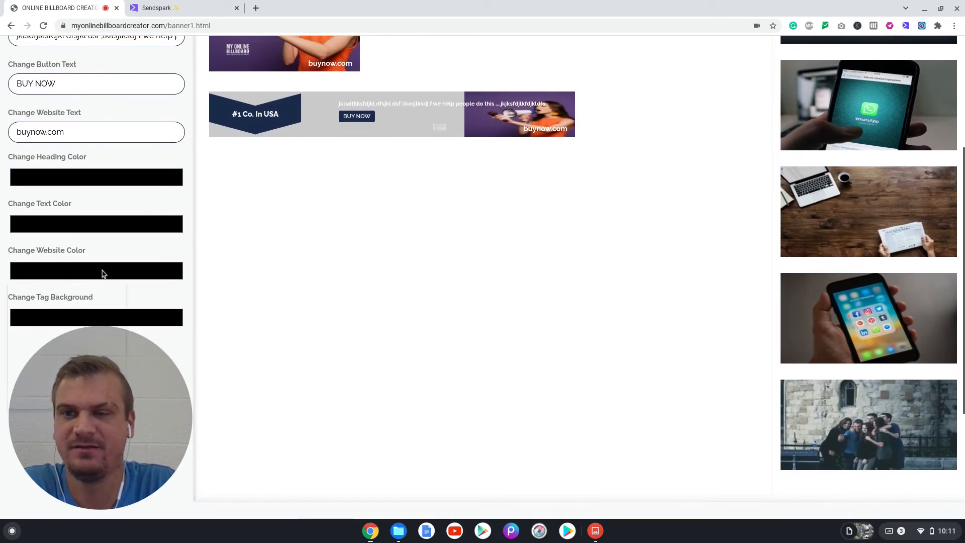
{"action": "left_click", "coordinate": [101, 273]}
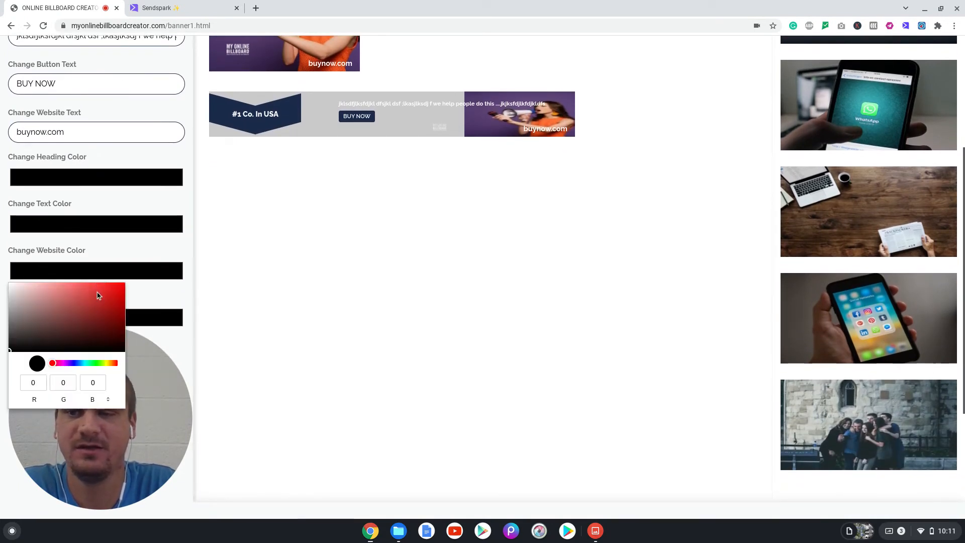
{"action": "left_click", "coordinate": [72, 364]}
{"action": "left_click_drag", "start_coordinate": [116, 296], "coordinate": [133, 287]}
{"action": "left_click", "coordinate": [137, 280]}
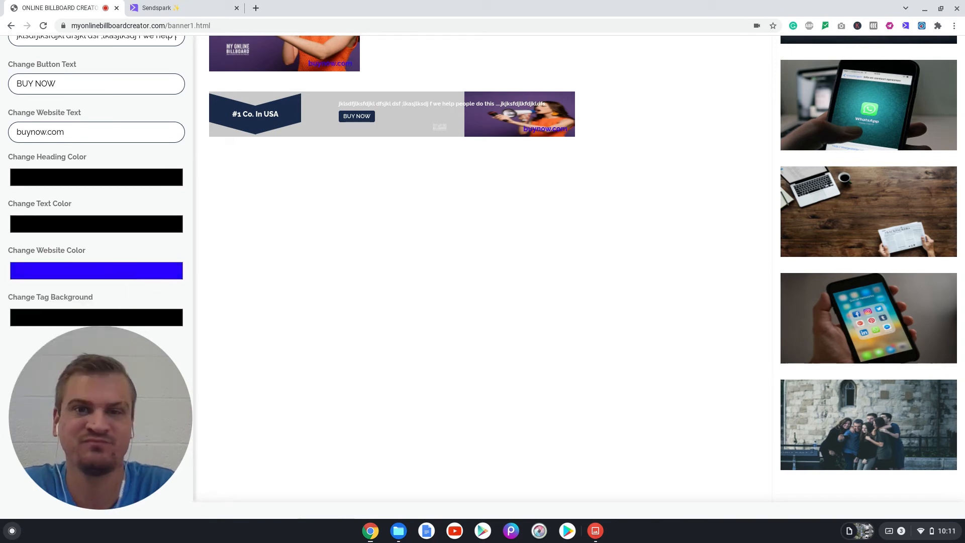
Change the banner's website text color to red, RGB 255, 0, 0.
{"action": "left_click", "coordinate": [122, 276]}
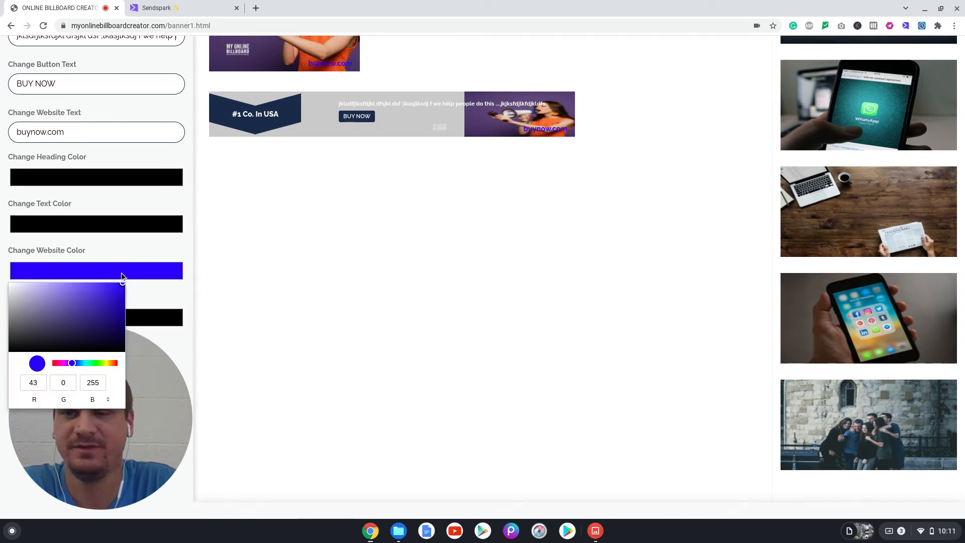
{"action": "left_click_drag", "start_coordinate": [66, 365], "coordinate": [51, 364]}
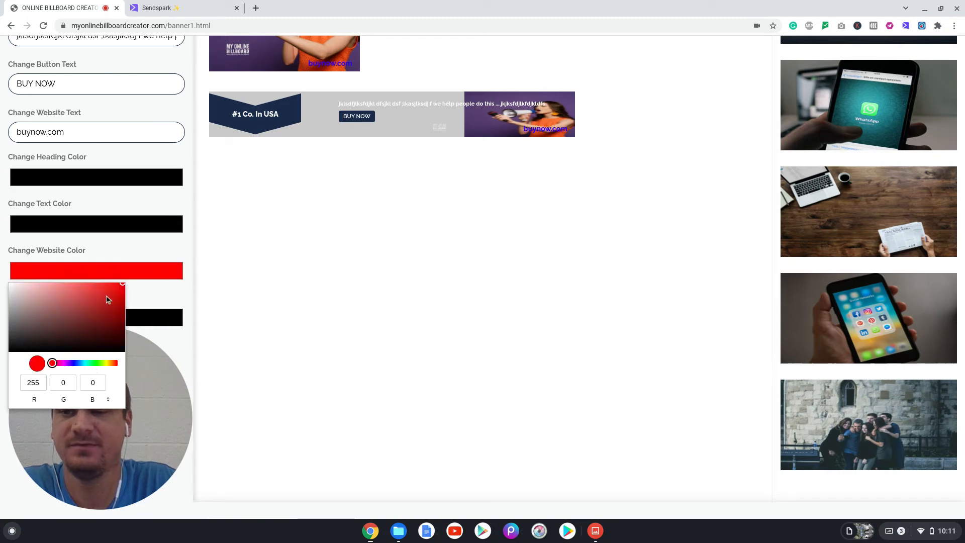
{"action": "left_click", "coordinate": [138, 295]}
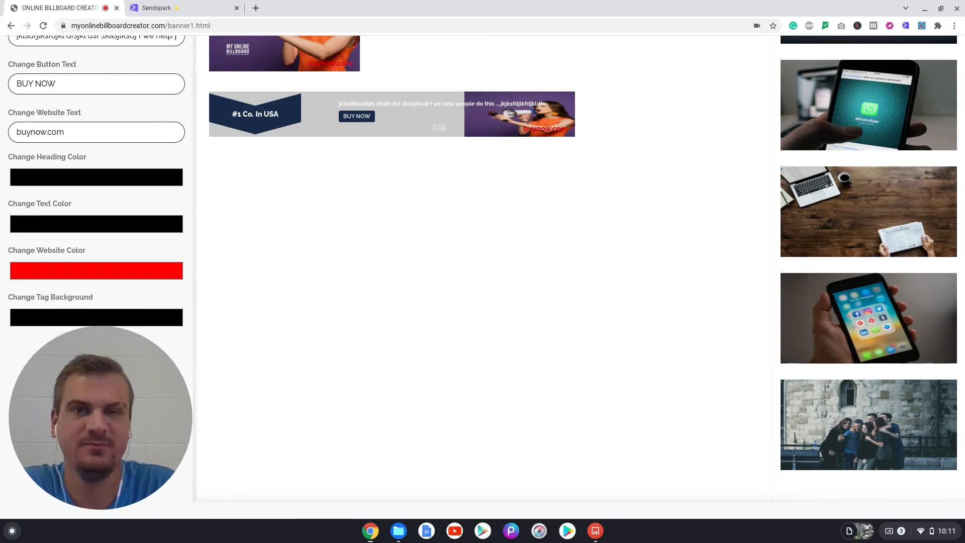
Download the finished banner in both the square and the wide format.
{"action": "scroll", "coordinate": [239, 245], "scroll_direction": "up", "scroll_amount": 3}
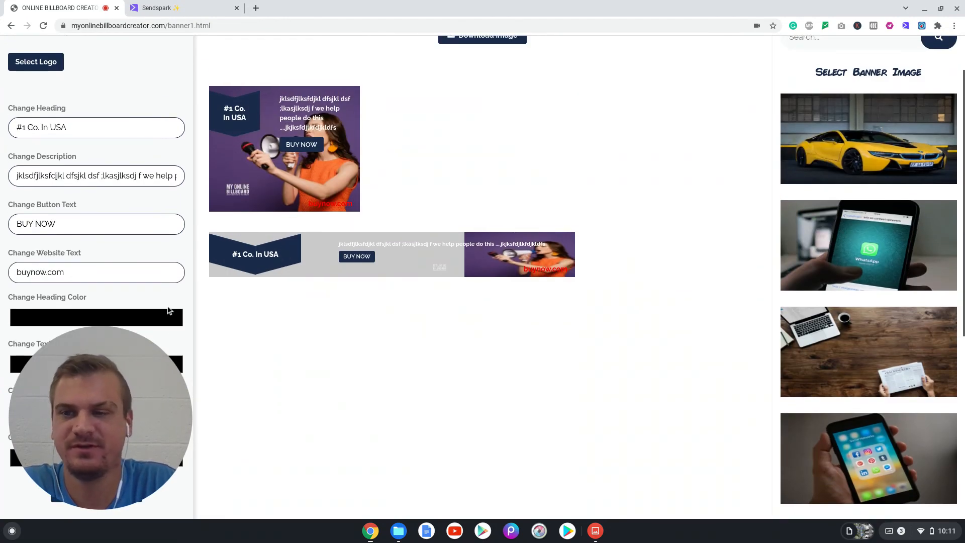
{"action": "scroll", "coordinate": [140, 301], "scroll_direction": "down", "scroll_amount": 1}
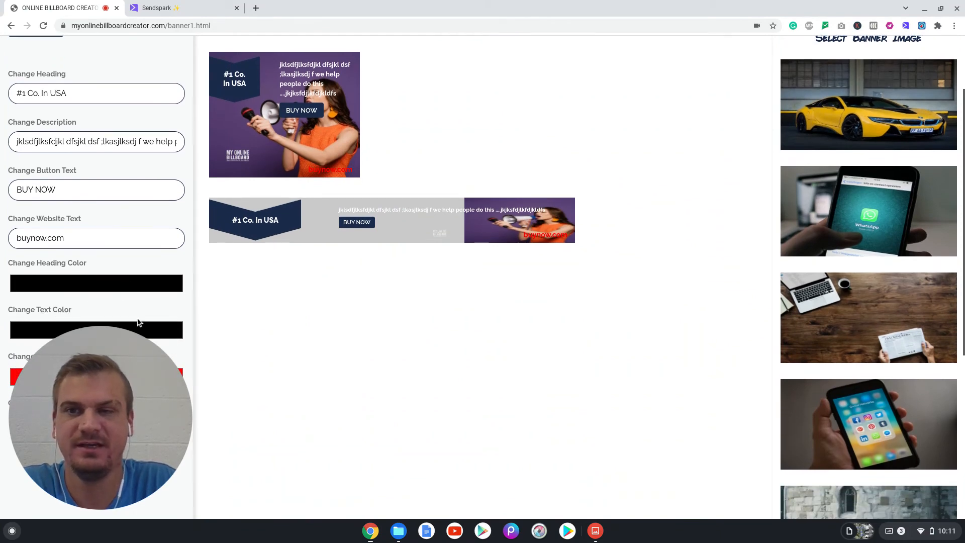
{"action": "scroll", "coordinate": [213, 336], "scroll_direction": "down", "scroll_amount": 5}
{"action": "scroll", "coordinate": [219, 329], "scroll_direction": "up", "scroll_amount": 8}
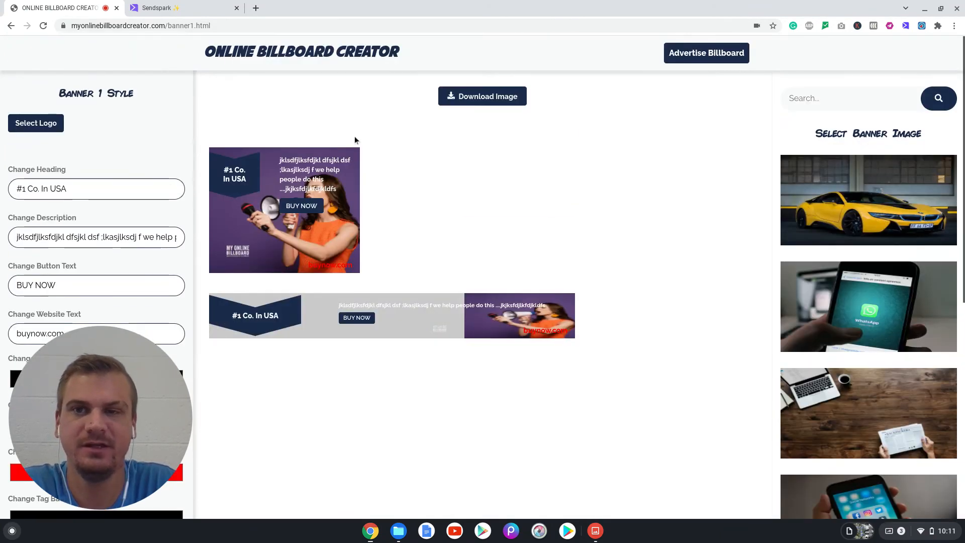
{"action": "left_click", "coordinate": [502, 98]}
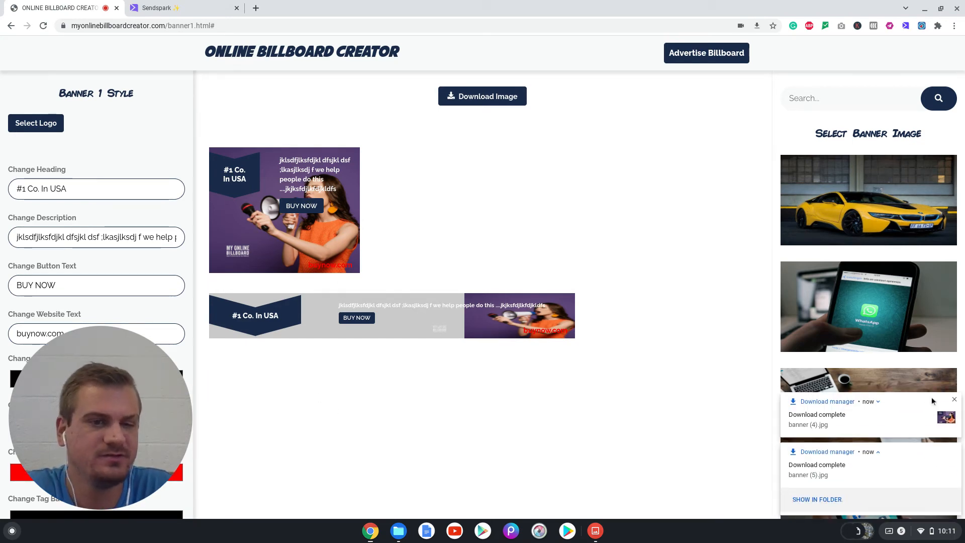
View the downloaded images banner (4).jpg and banner (5).jpg, and close the image viewer.
{"action": "left_click", "coordinate": [924, 301]}
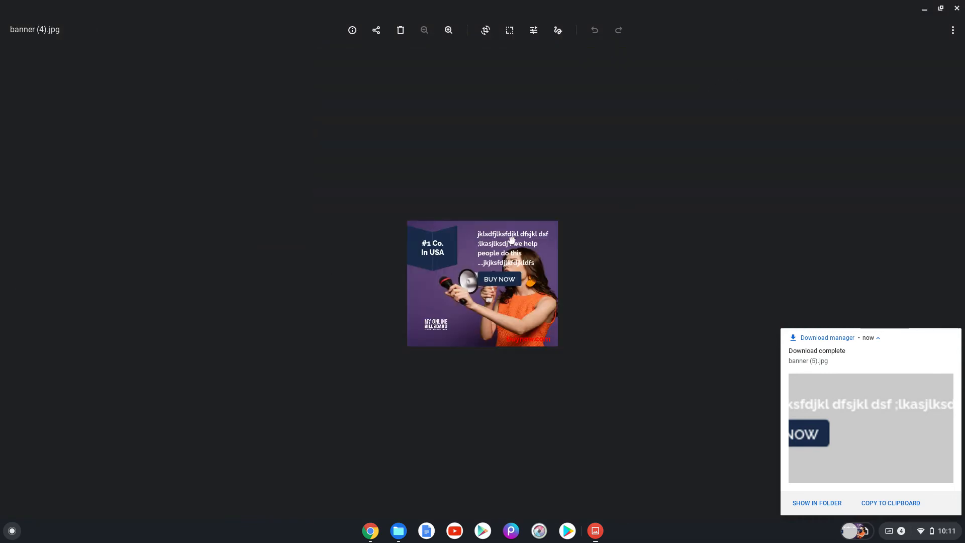
{"action": "left_click", "coordinate": [840, 416]}
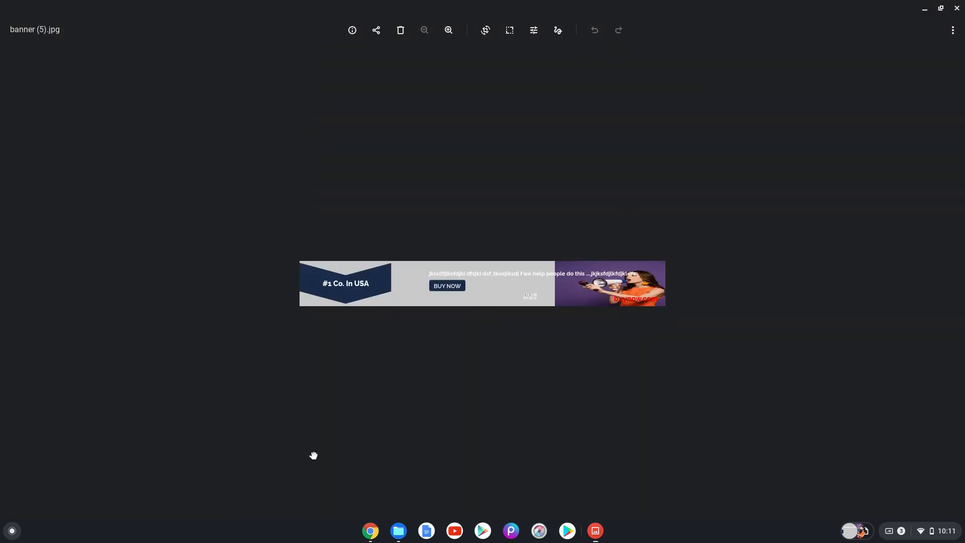
{"action": "left_click", "coordinate": [956, 8]}
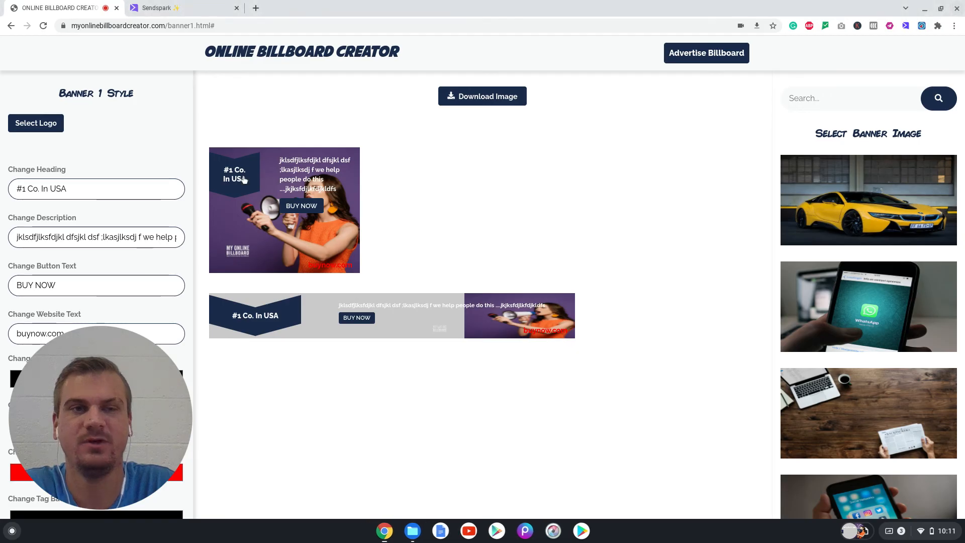
View the Advertise Billboard site's home page, and return to the banner editor to highlight the domain myonlinebillboardcreator.com in its address.
{"action": "left_click", "coordinate": [701, 59]}
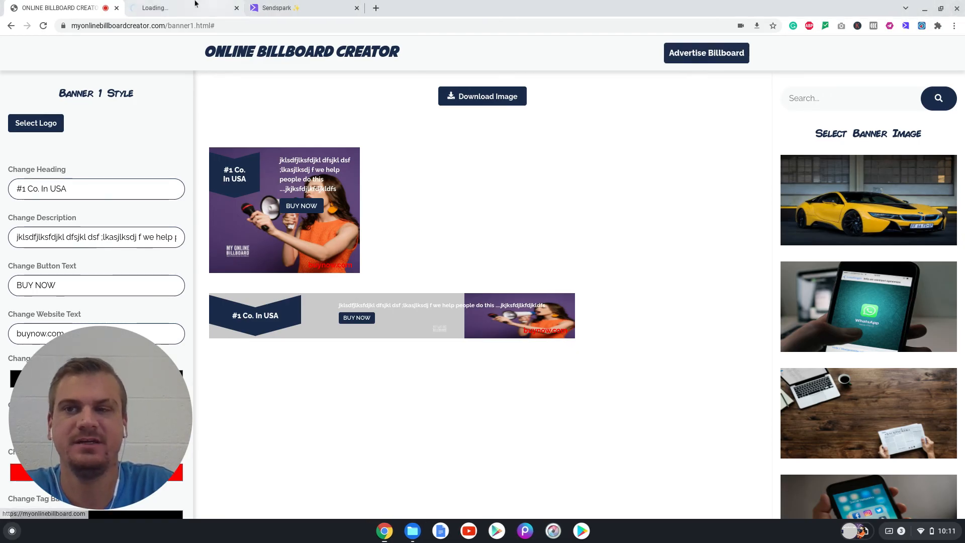
{"action": "left_click", "coordinate": [190, 7]}
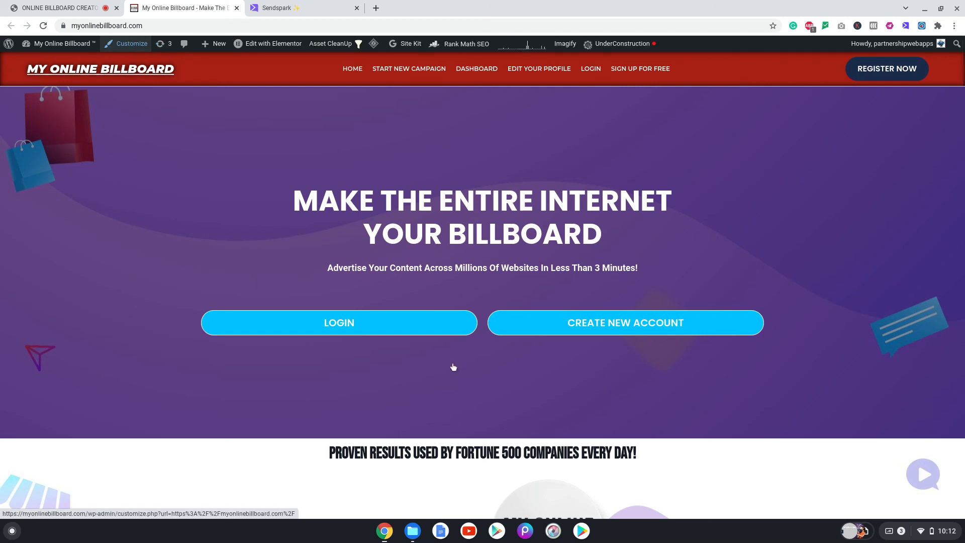
{"action": "left_click", "coordinate": [60, 9]}
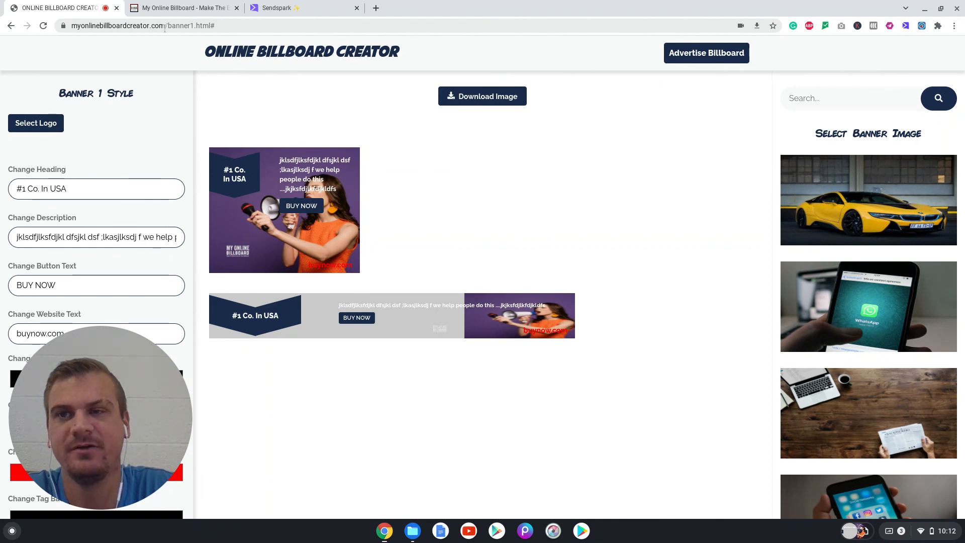
{"action": "left_click_drag", "start_coordinate": [165, 25], "coordinate": [73, 25]}
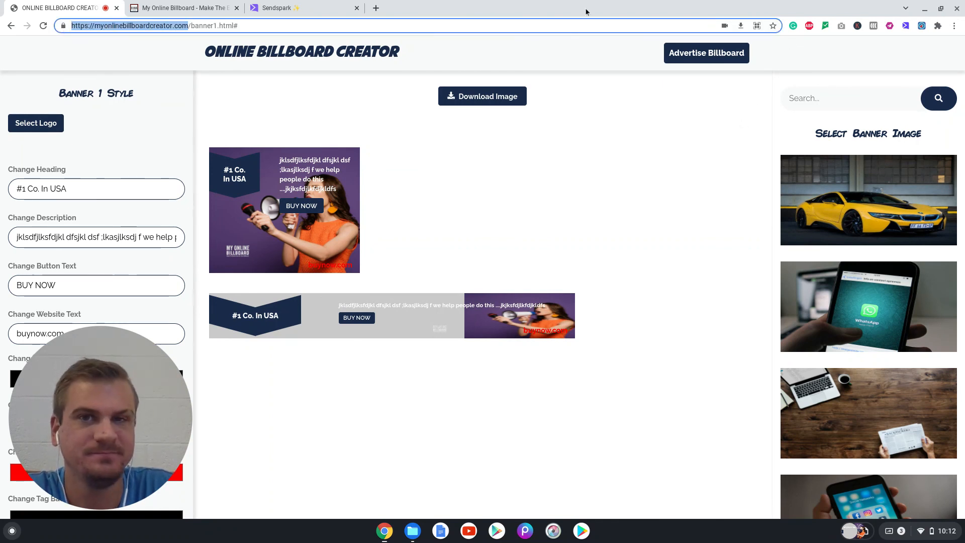